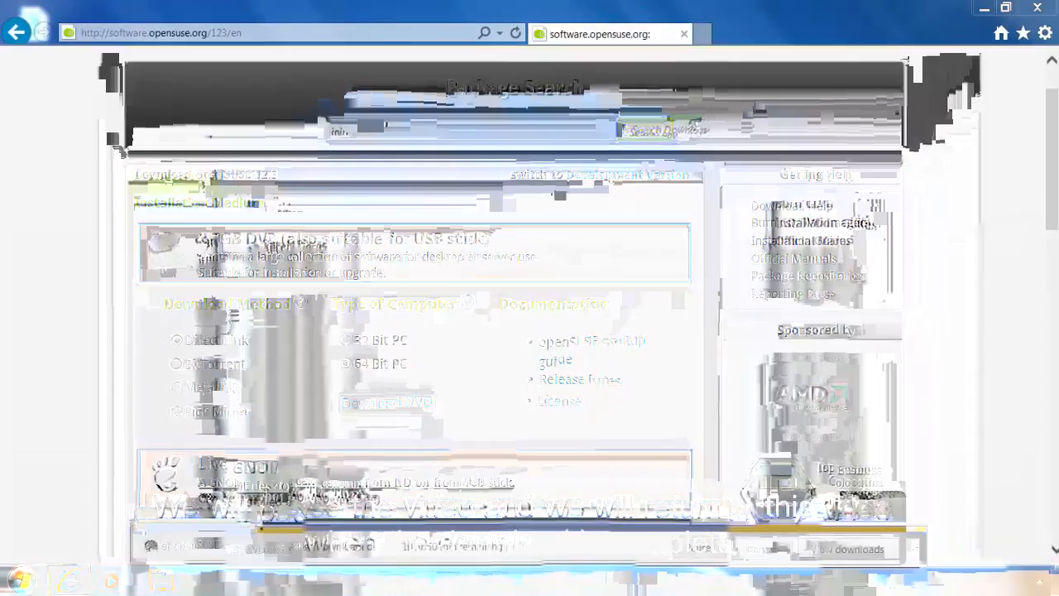
Close Internet Explorer and select the powered-off OpenSUSE 64-bit VM in VMware Player.
left_click(1037, 8)
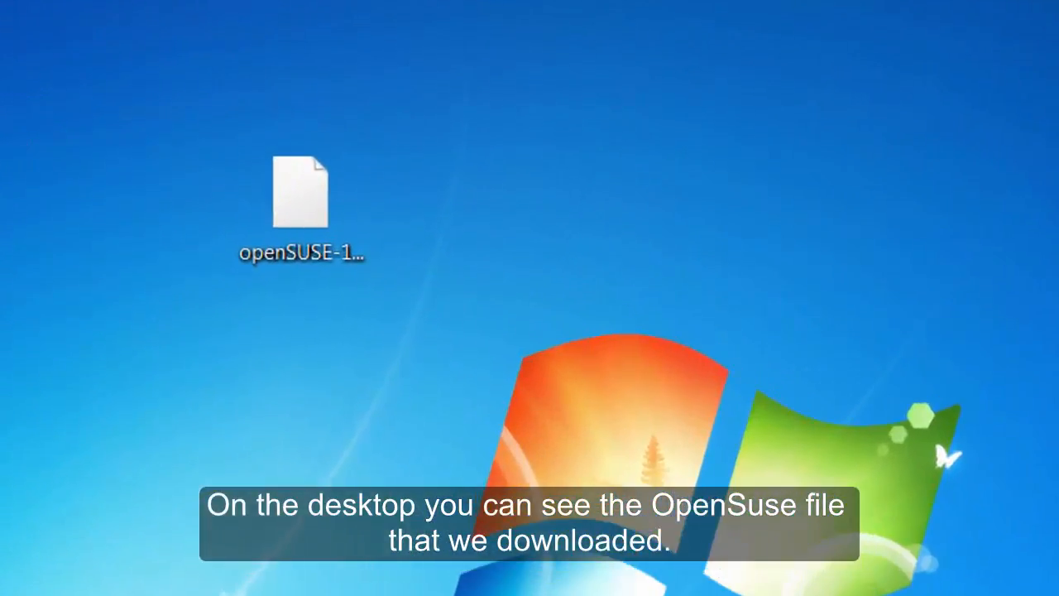
left_click(468, 319)
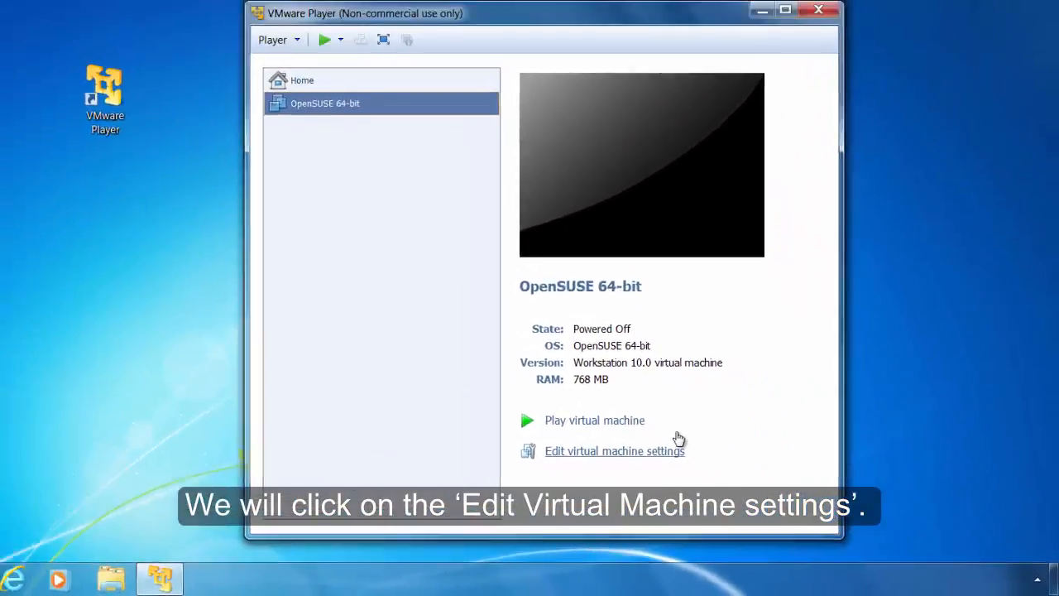
Open the OpenSUSE 64-bit VM settings showing 768 MB memory, 20 GB disk and NAT.
left_click(685, 449)
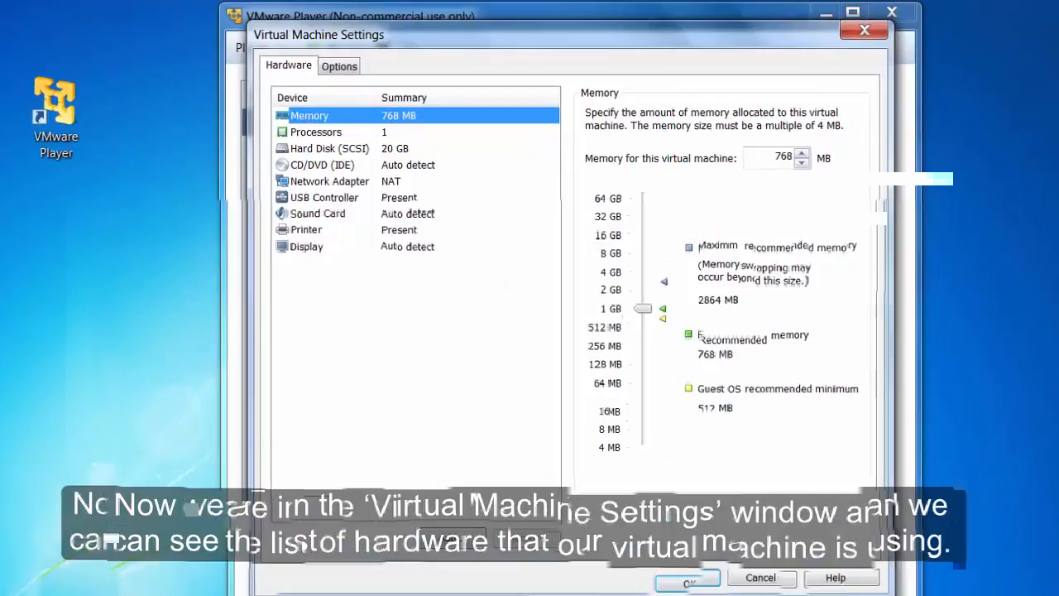
Switch the CD/DVD (IDE) drive from the physical drive to 'Use ISO image file'.
left_click(344, 167)
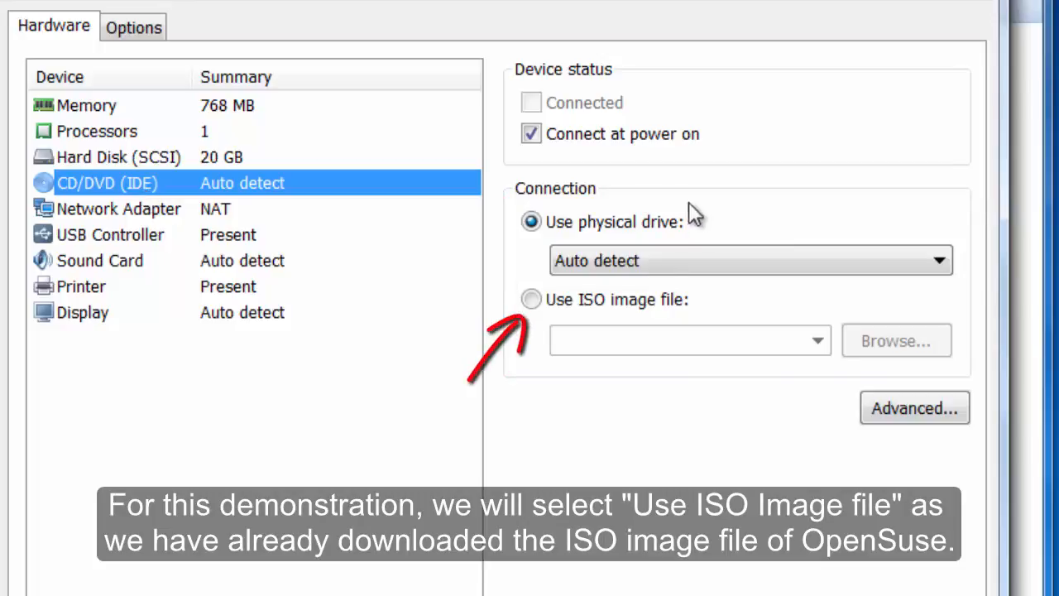
left_click(638, 303)
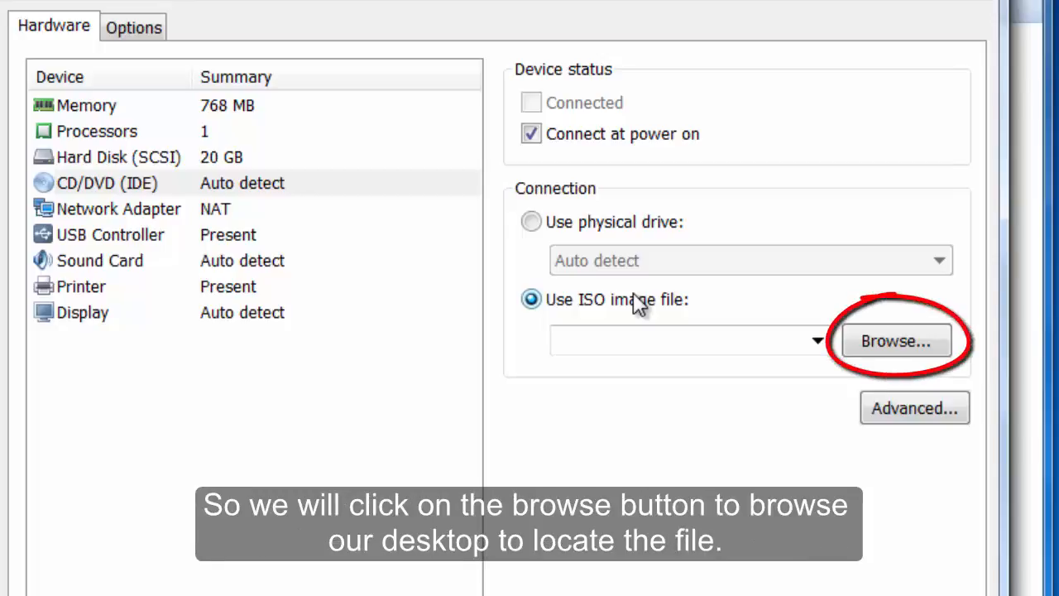
Attach openSUSE-12.3-DVD-x86_64.iso from the Desktop as the CD/DVD image and close settings.
left_click(911, 351)
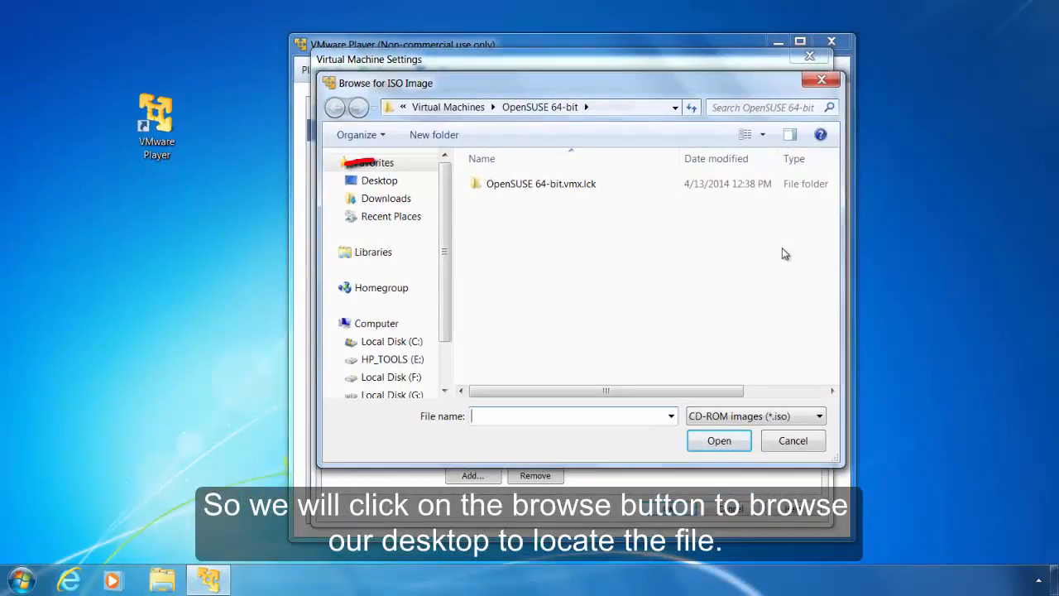
left_click(382, 182)
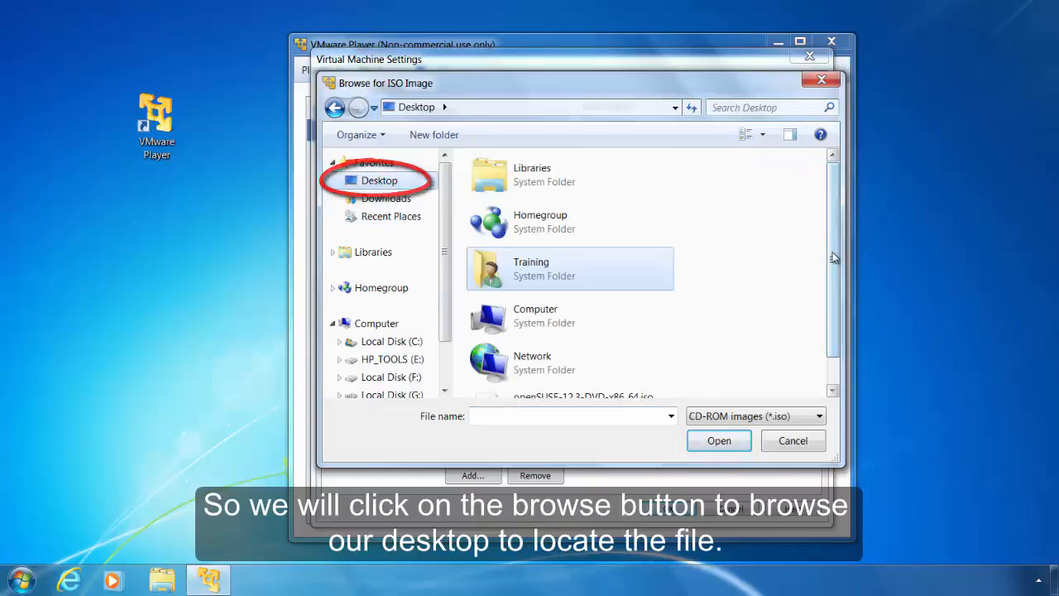
left_click_drag(833, 256, 832, 296)
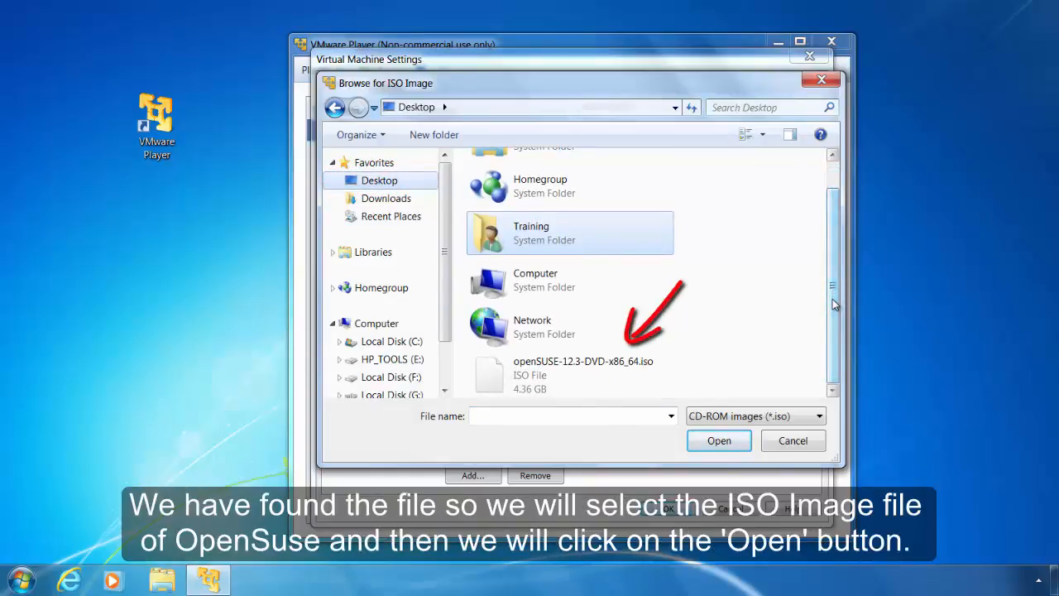
left_click(543, 372)
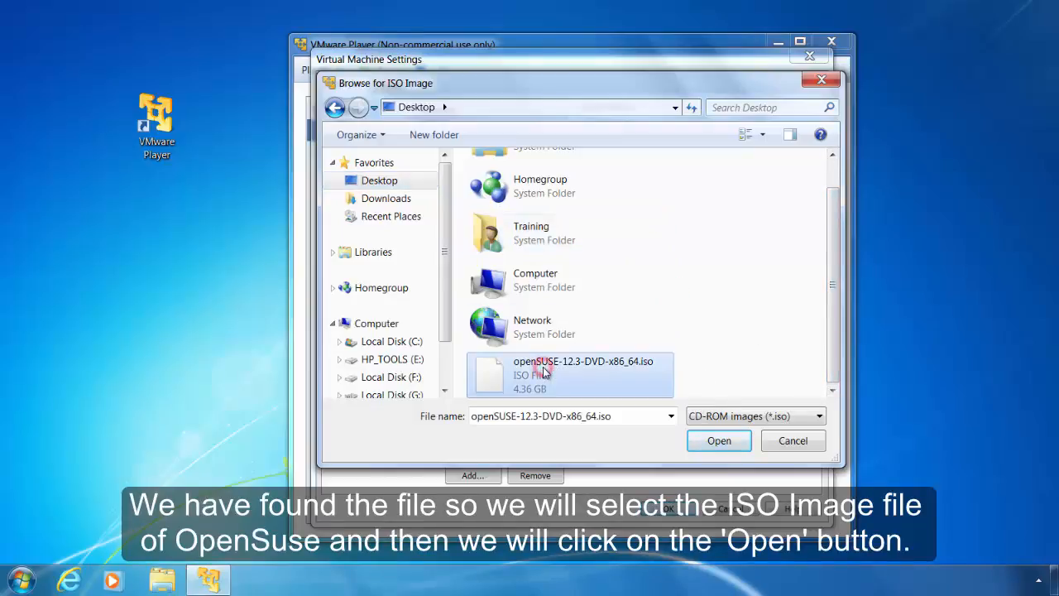
left_click(719, 441)
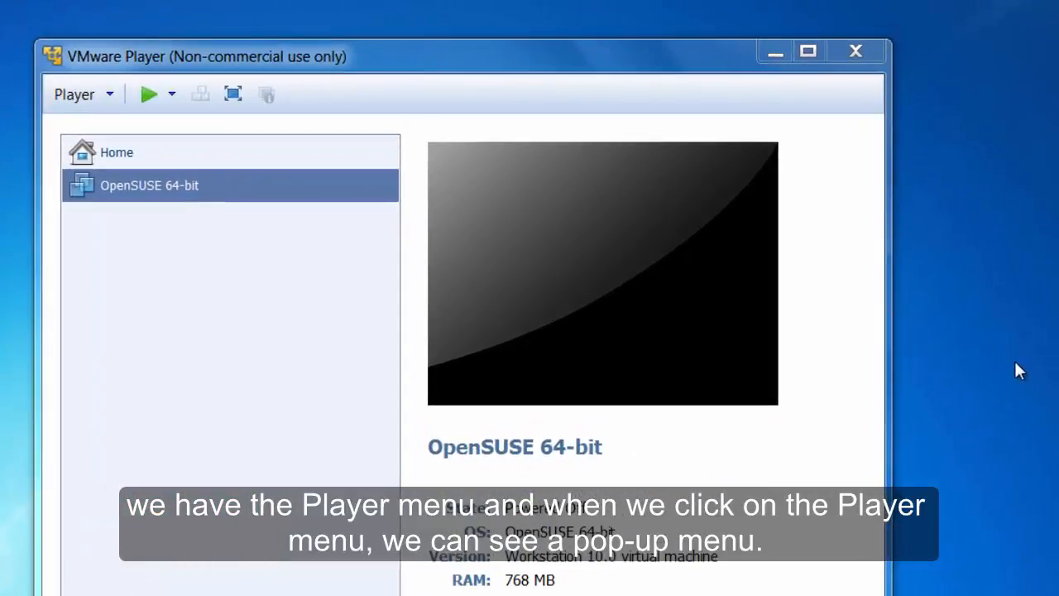
Confirm Preferences with update checks and usage reporting left unchecked.
left_click(107, 94)
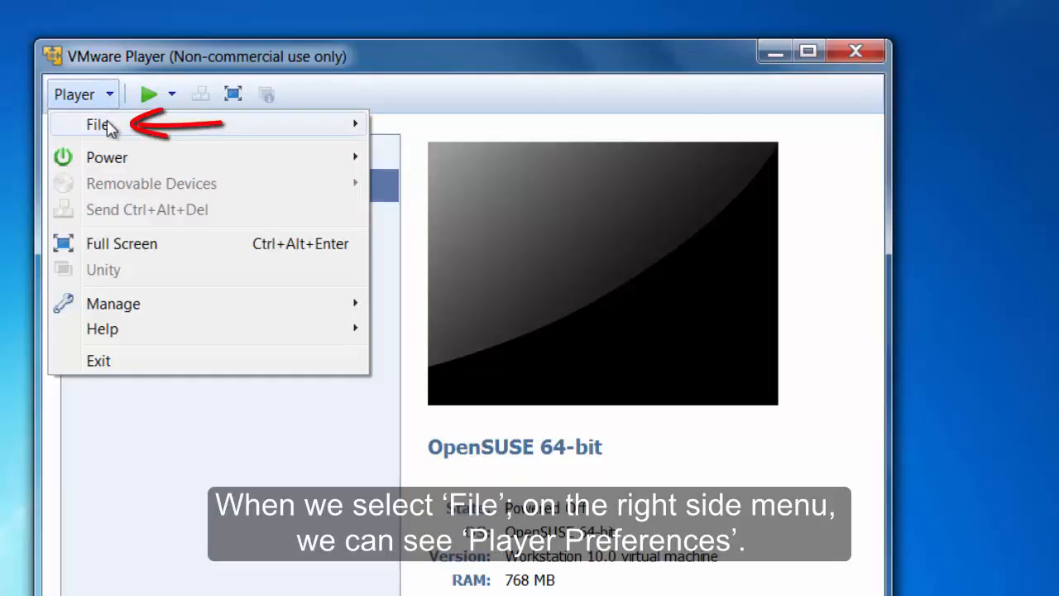
mouse_move(106, 127)
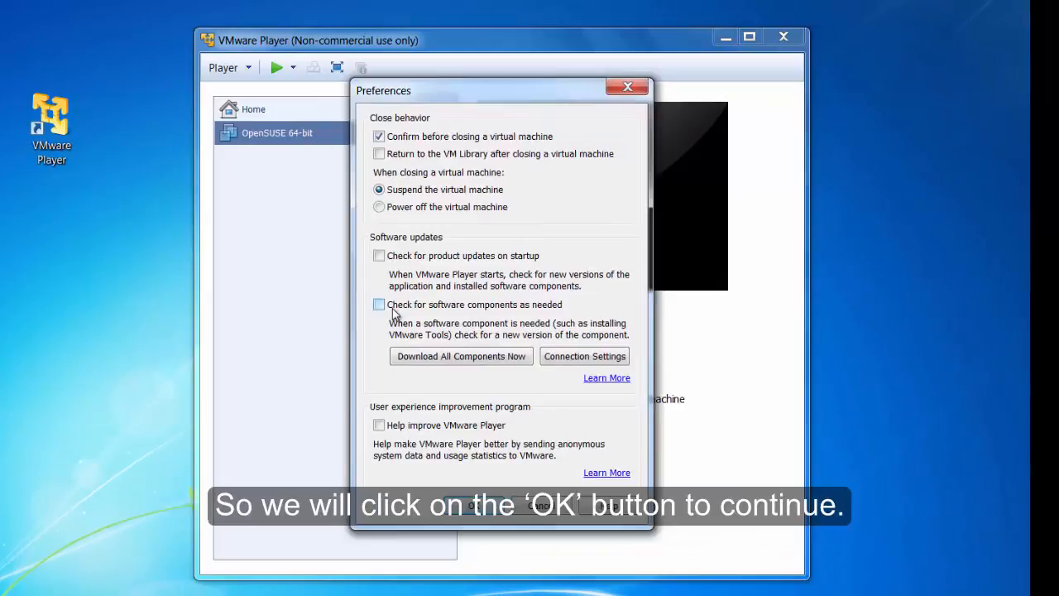
left_click(468, 508)
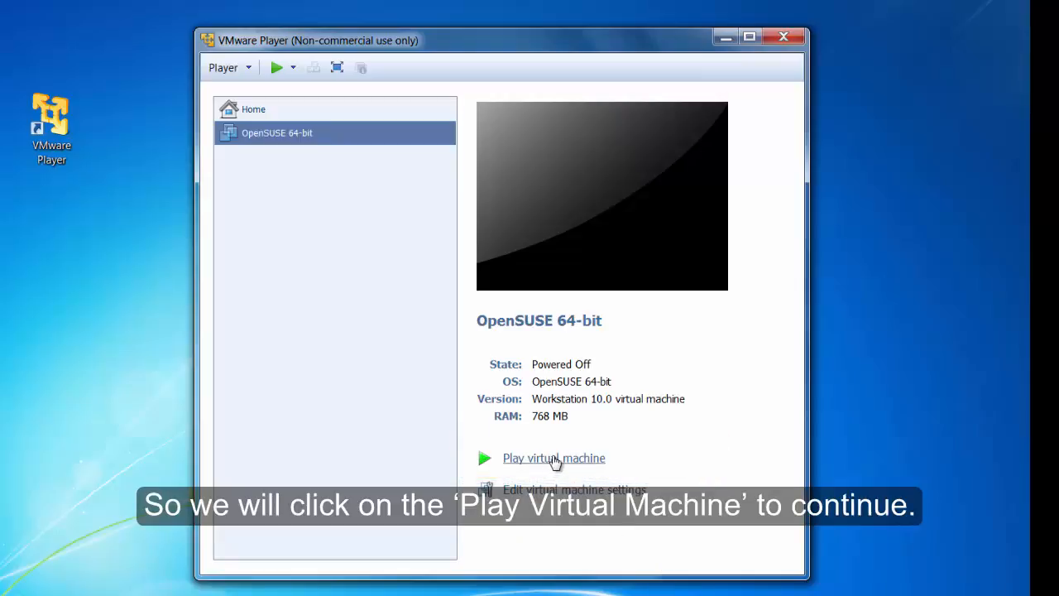
Power on the OpenSUSE 64-bit VM so it boots into the openSUSE installer menu.
left_click(553, 459)
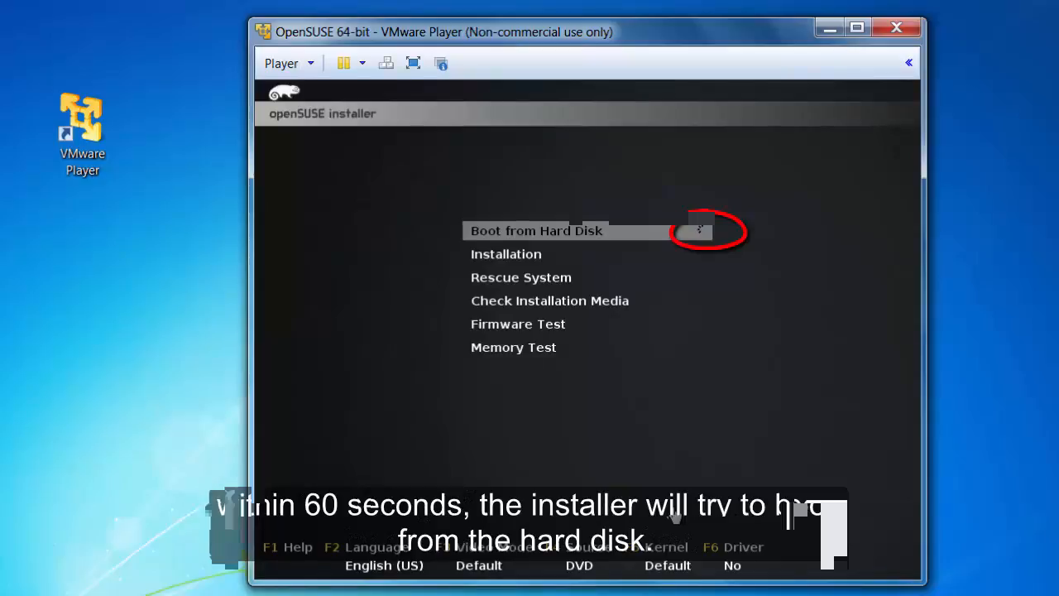
Choose the Installation entry in the openSUSE boot menu.
key("Down")
key("Return")
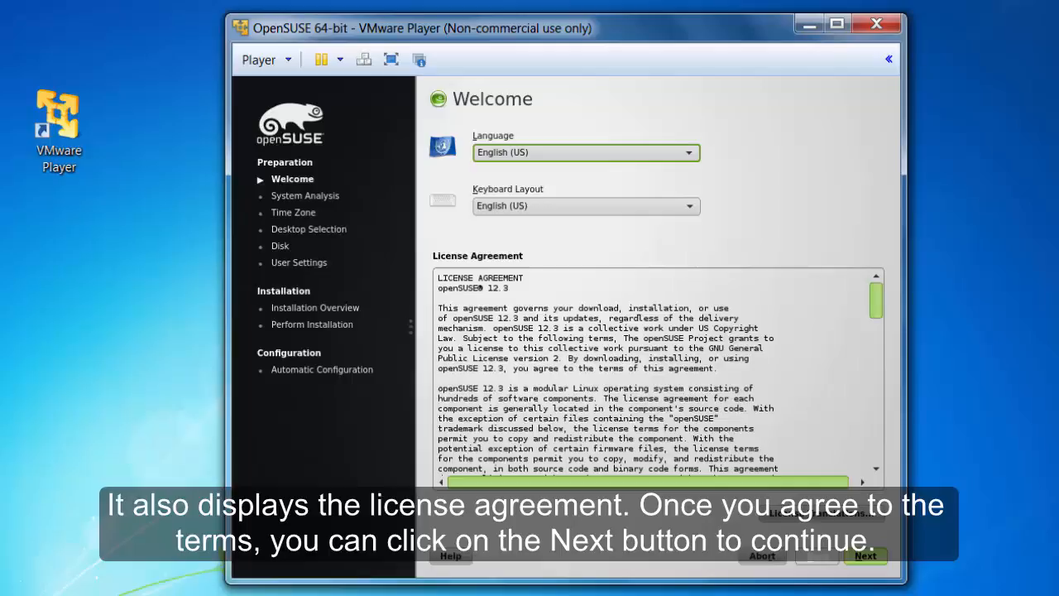
Scroll through the license agreement on the English (US) Welcome page.
left_click_drag(877, 313, 876, 382)
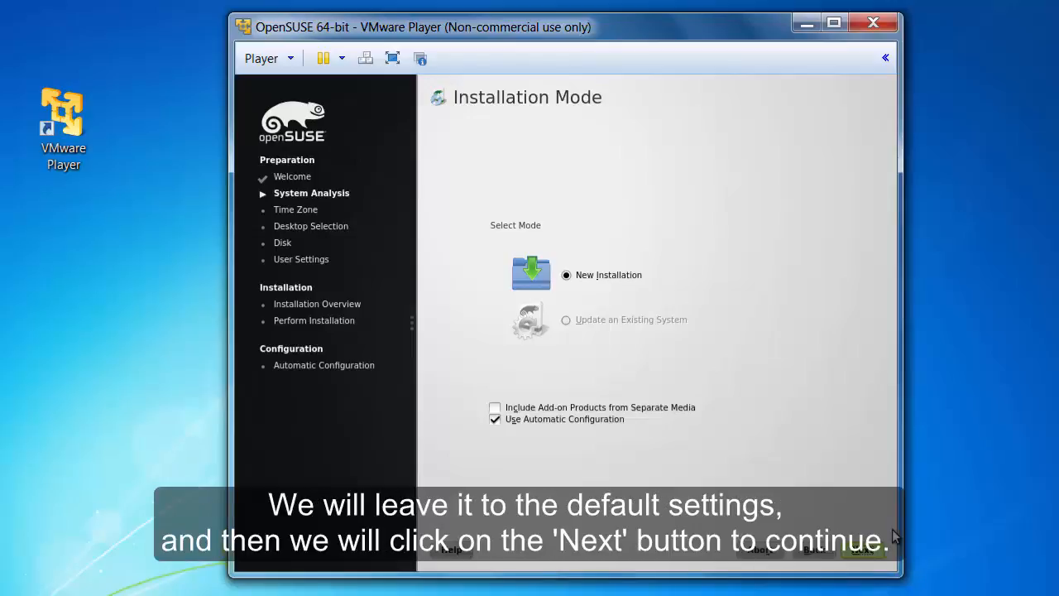
Continue past Installation Mode with New Installation and automatic configuration kept.
left_click(863, 550)
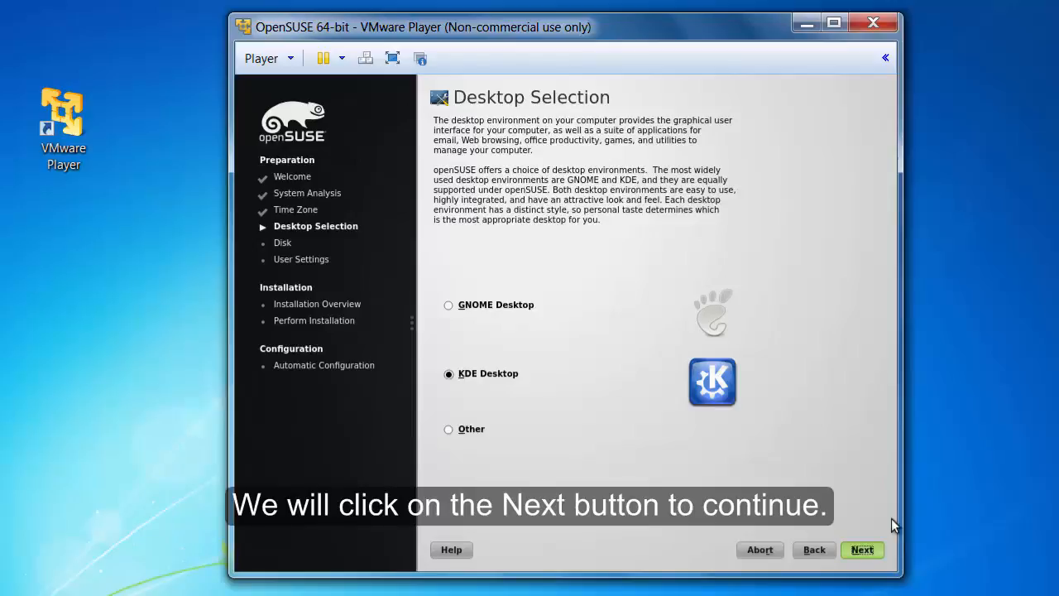
Keep KDE Desktop and accept the default suggested partitioning.
left_click(863, 550)
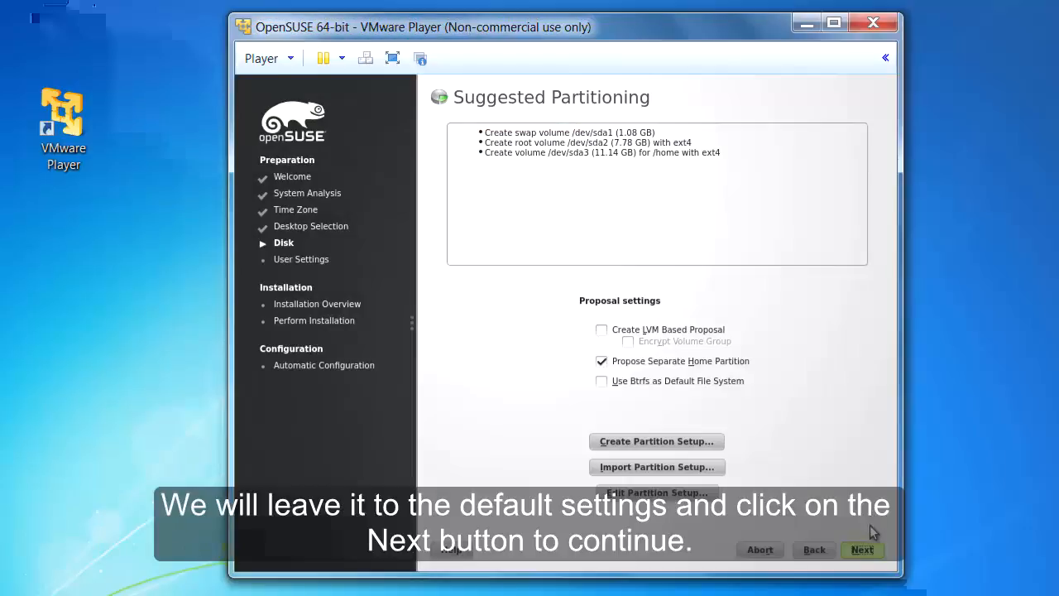
left_click(863, 550)
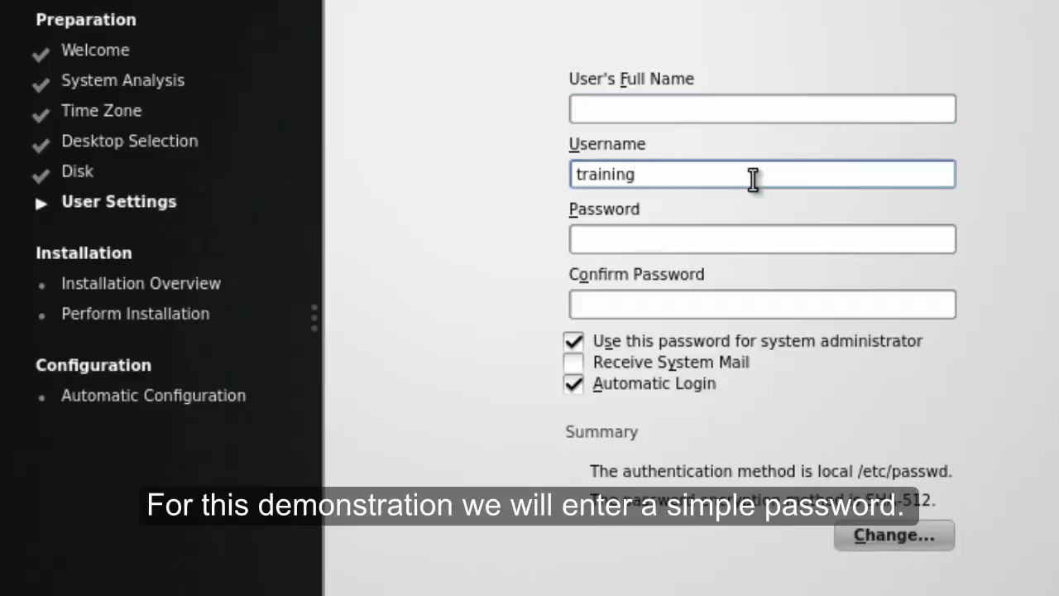
Move into the Password field once the username training is entered.
left_click(742, 234)
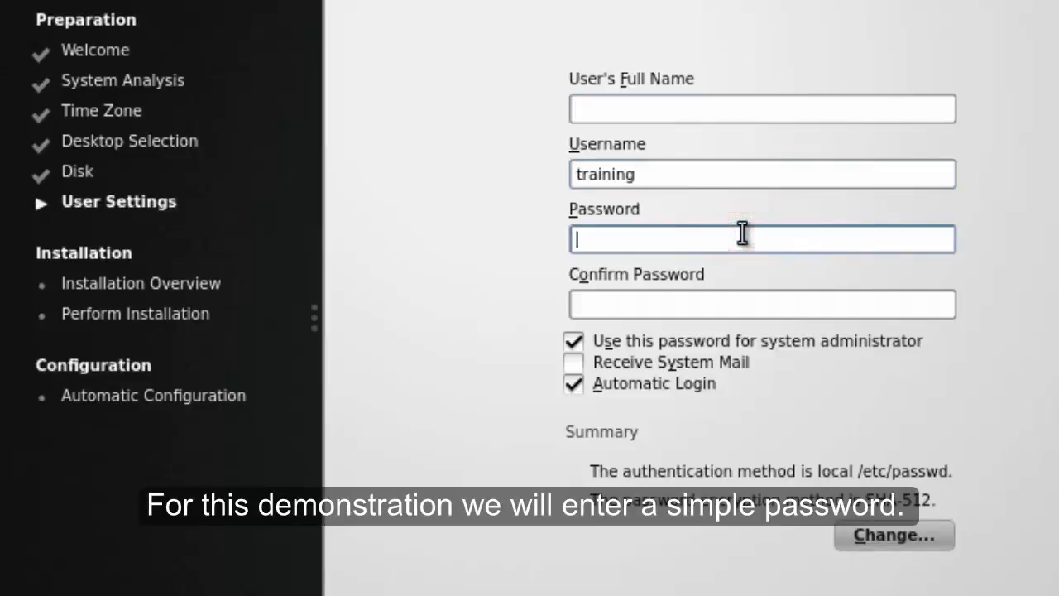
Type the account password, then type the password again in Confirm Password.
type("test123")
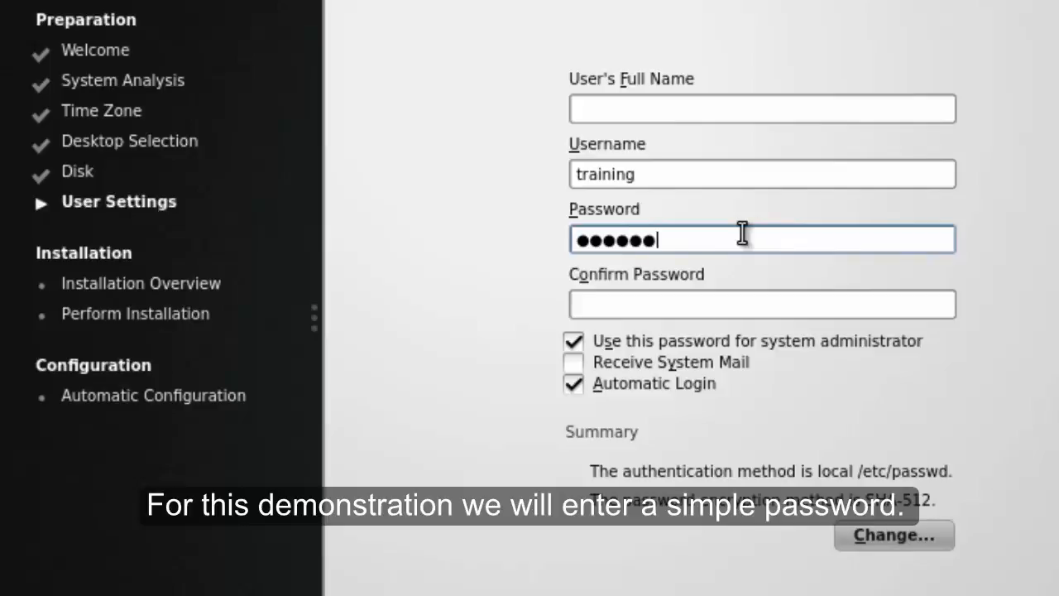
left_click(691, 308)
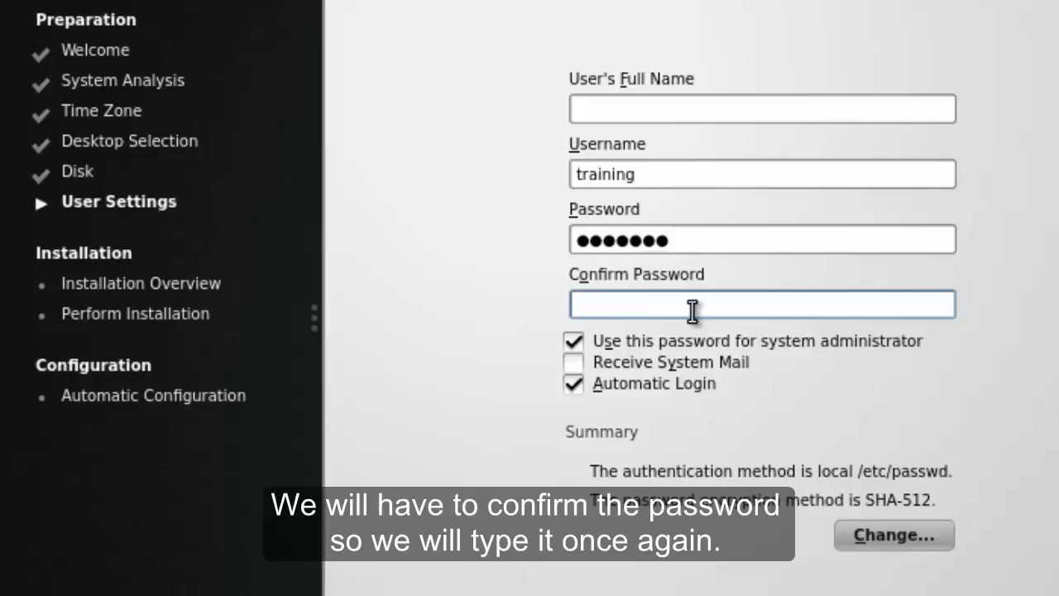
type("1234567")
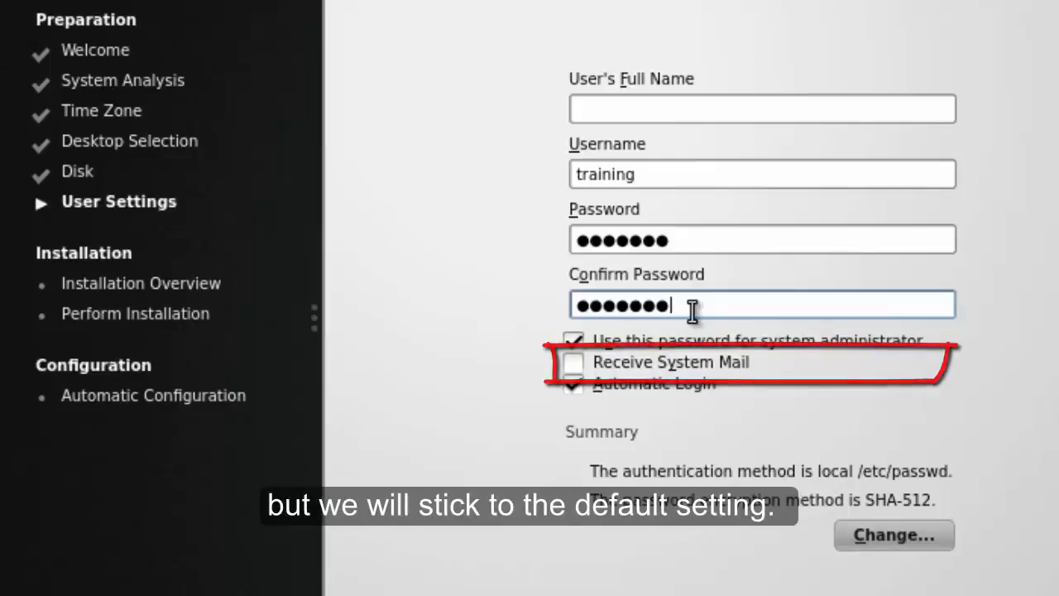
Uncheck Automatic Login for the new user.
left_click(675, 382)
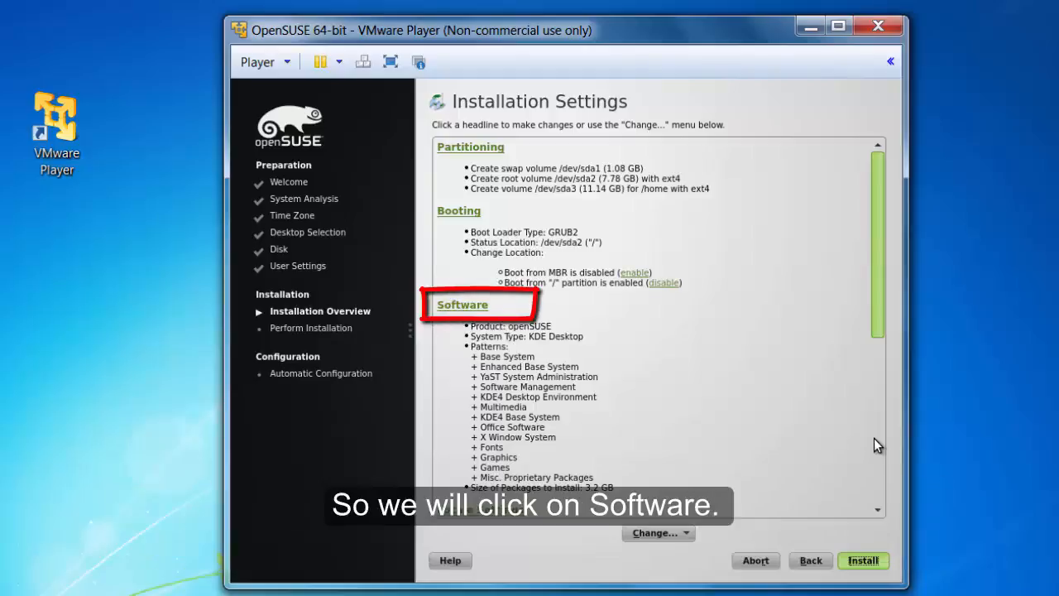
Check the Linux Kernel Development pattern in the Software selection list.
left_click(468, 307)
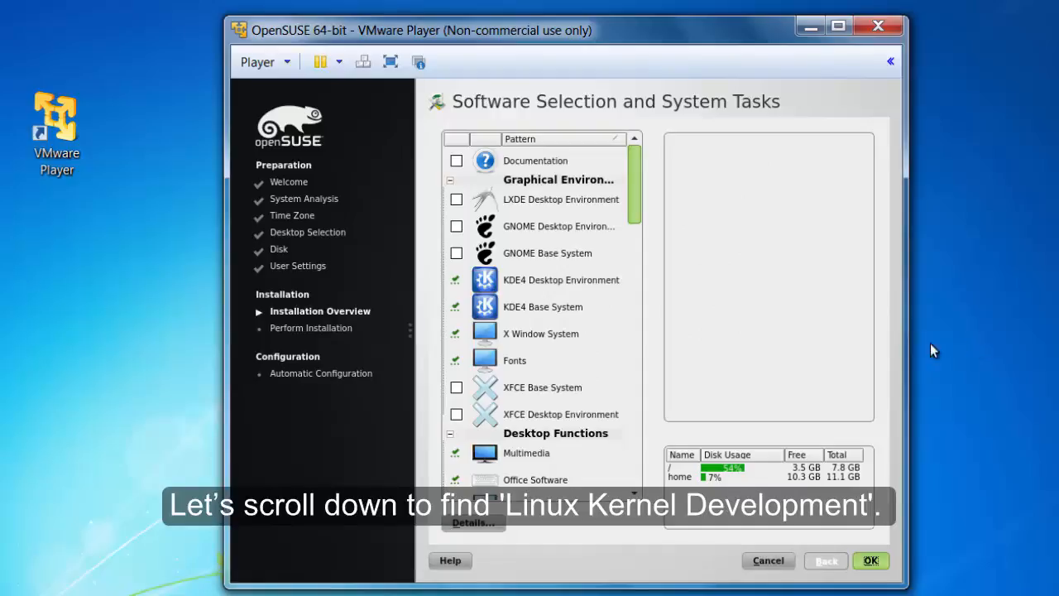
left_click_drag(638, 220, 670, 445)
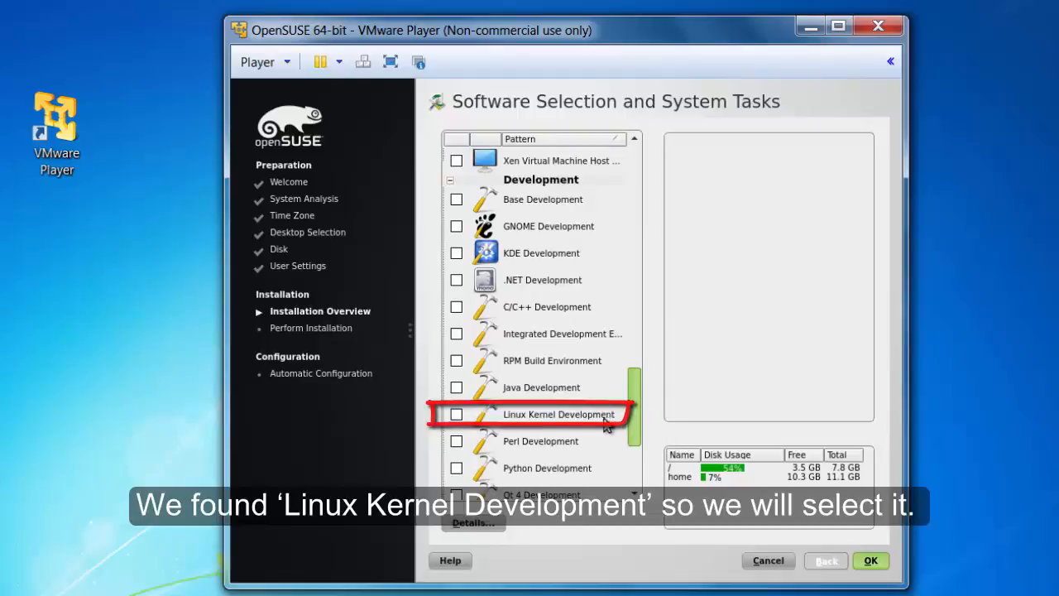
left_click(457, 416)
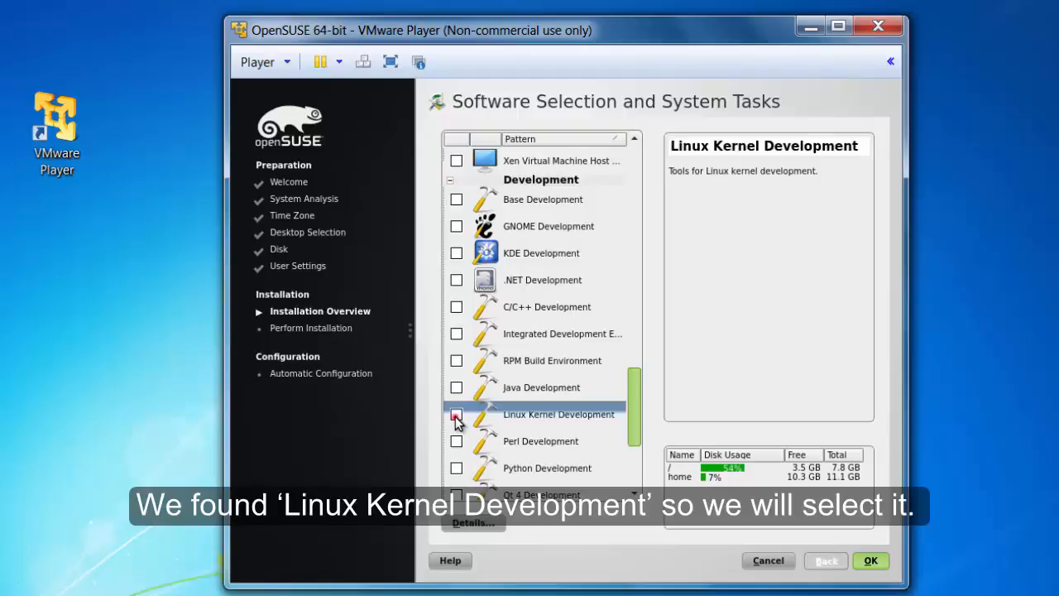
left_click(456, 415)
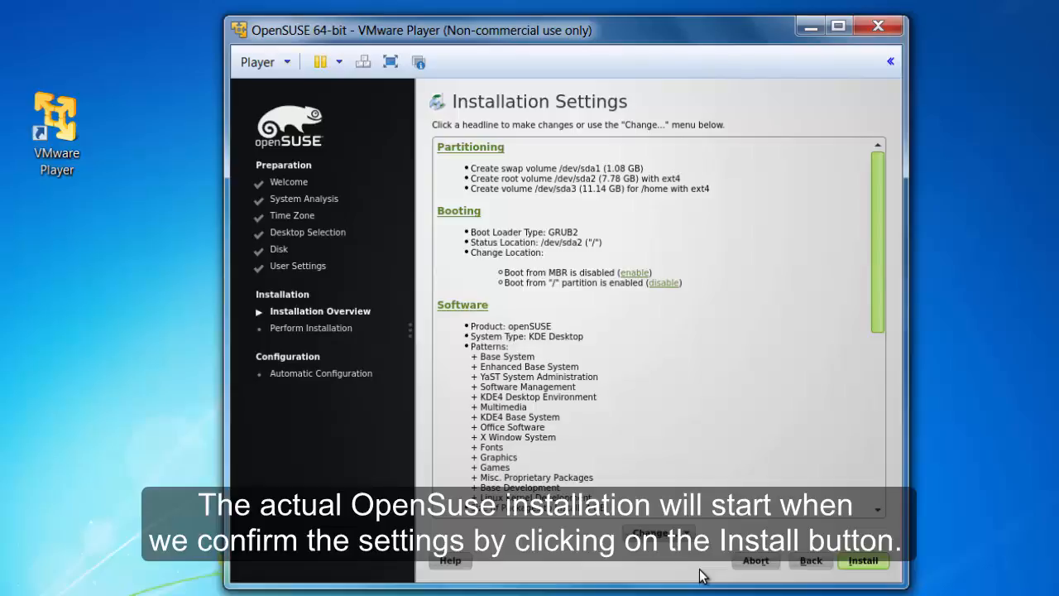
Start the install and confirm it in the Confirm Installation dialog.
left_click(877, 566)
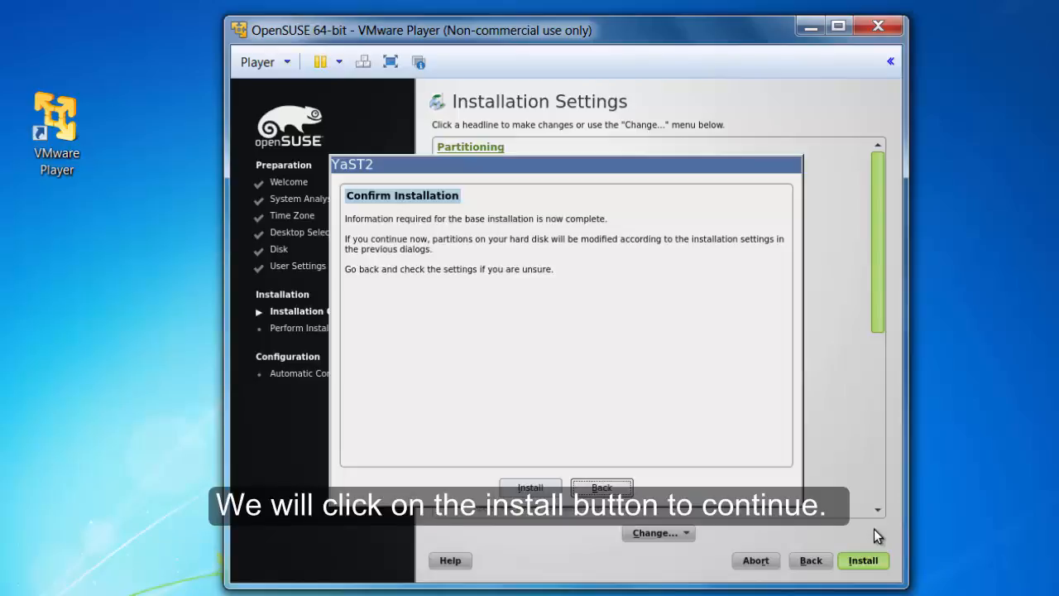
left_click(530, 487)
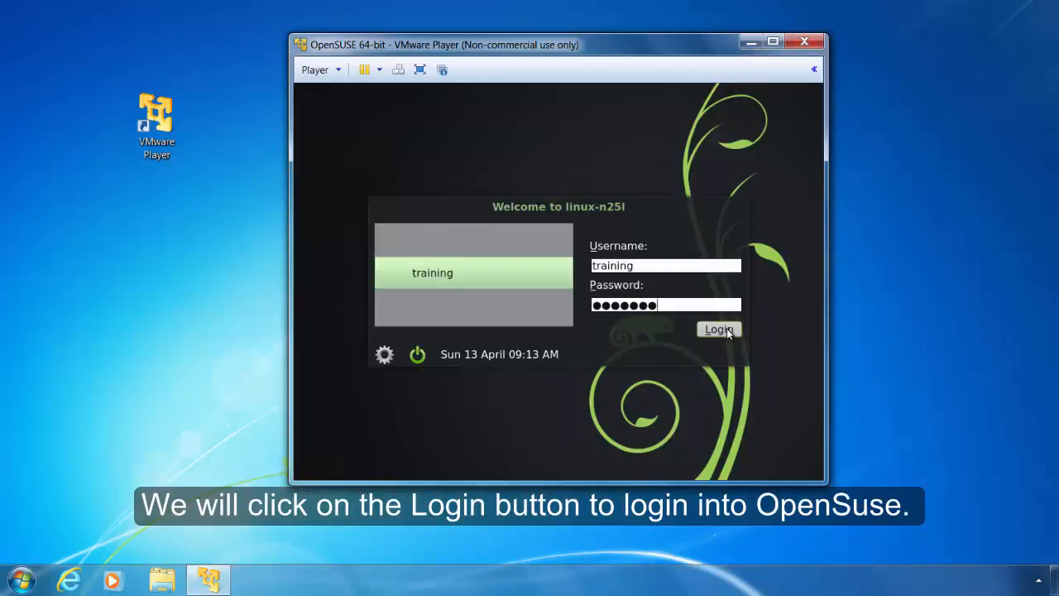
Log in as training at the openSUSE login screen to load KDE.
left_click(727, 329)
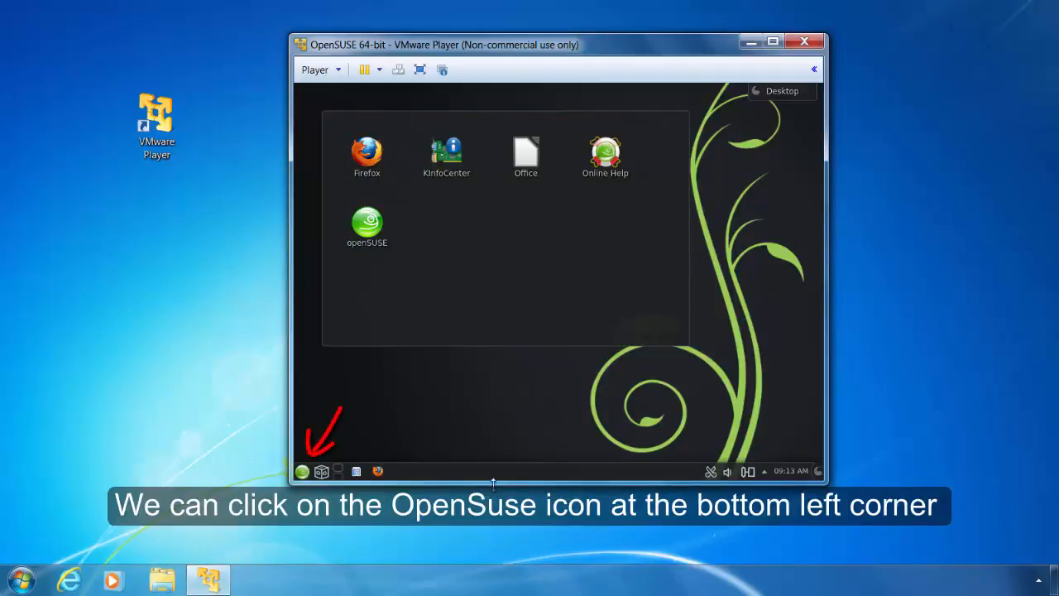
left_click(302, 472)
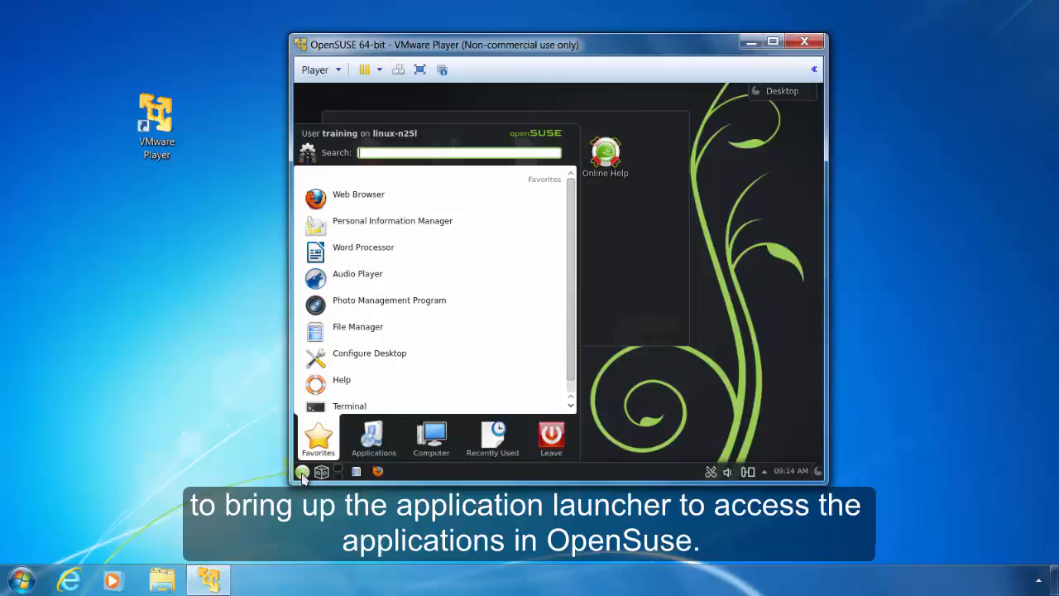
left_click(303, 472)
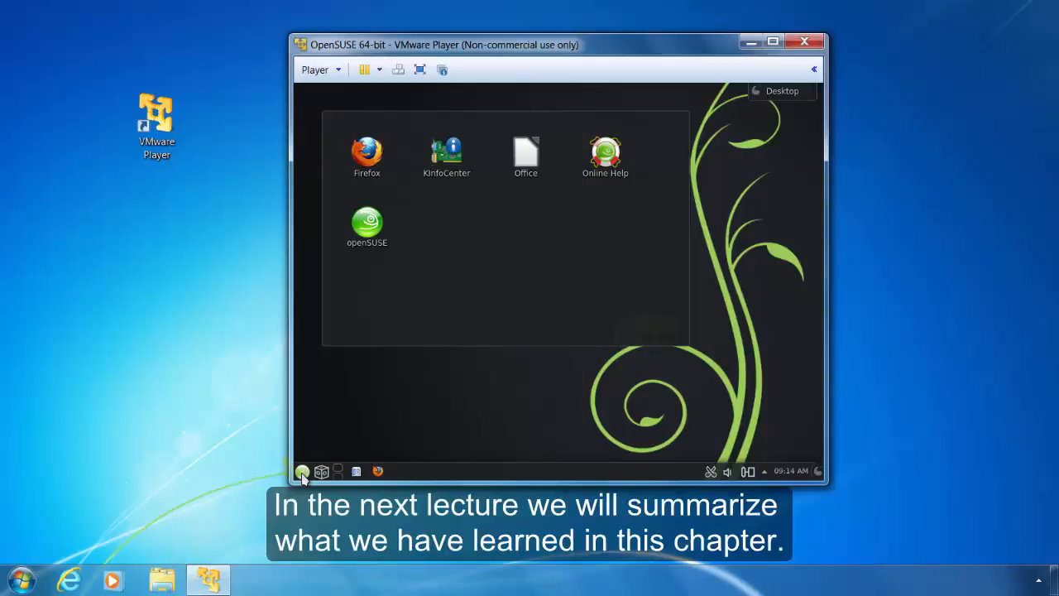